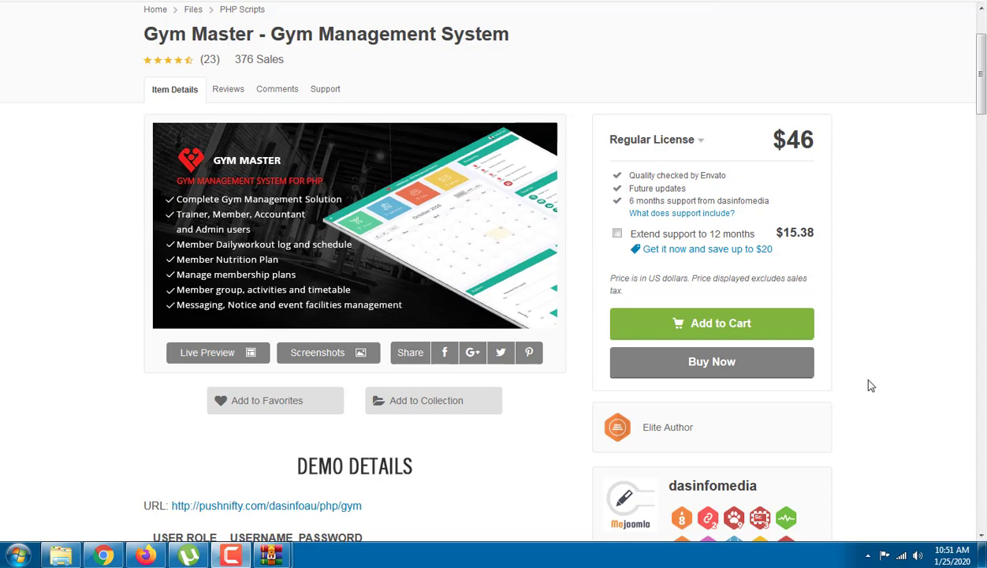
- Open the Gym Master package in WinRAR, then the nested GYM_MASTER/gym_master.zip archive
left_click(61, 555)
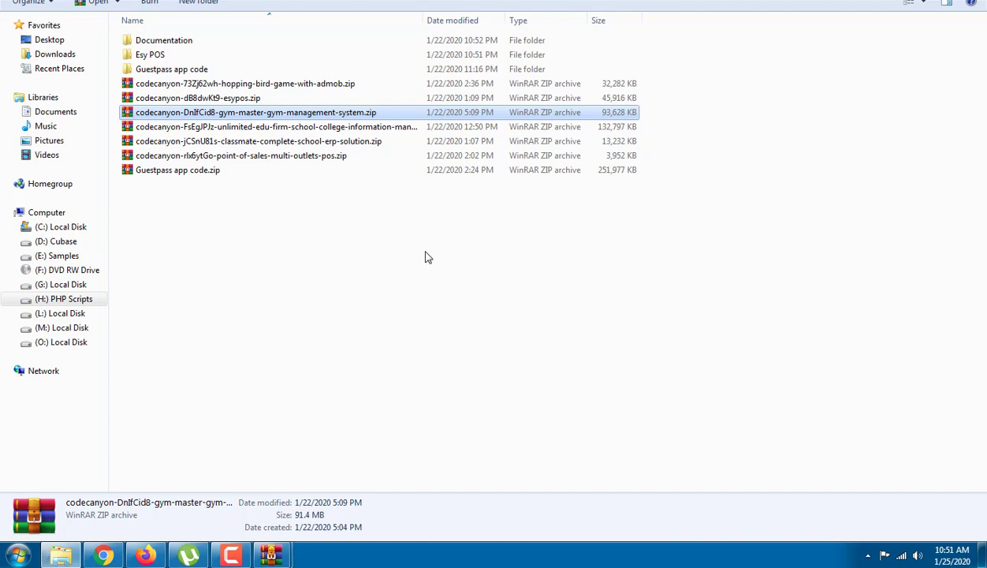
double_click(307, 117)
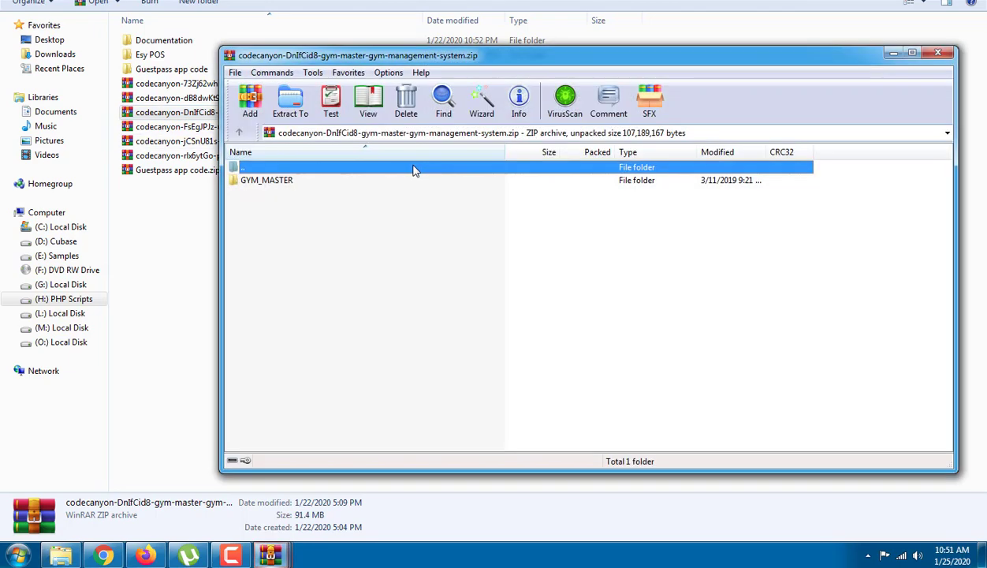
left_click(284, 181)
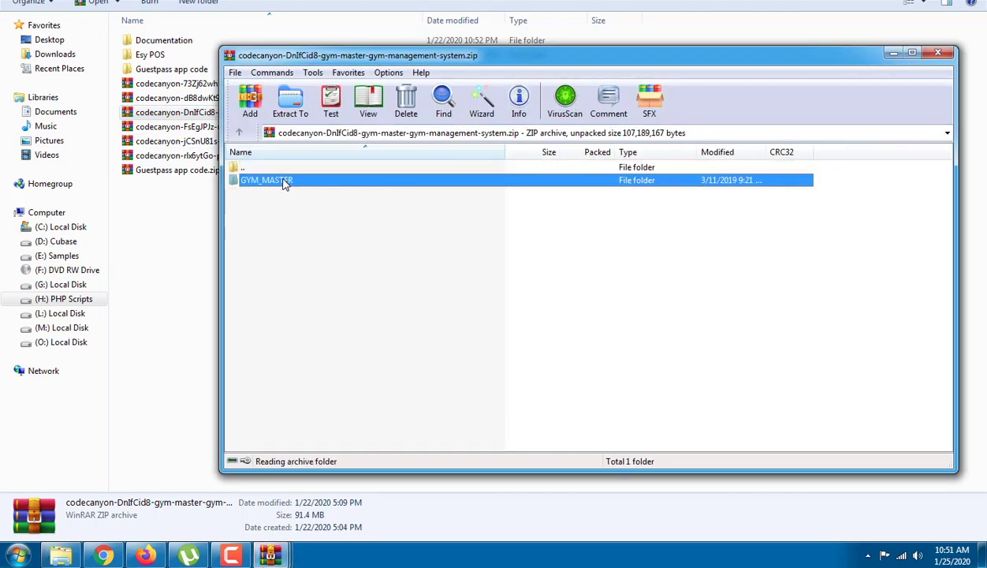
double_click(285, 184)
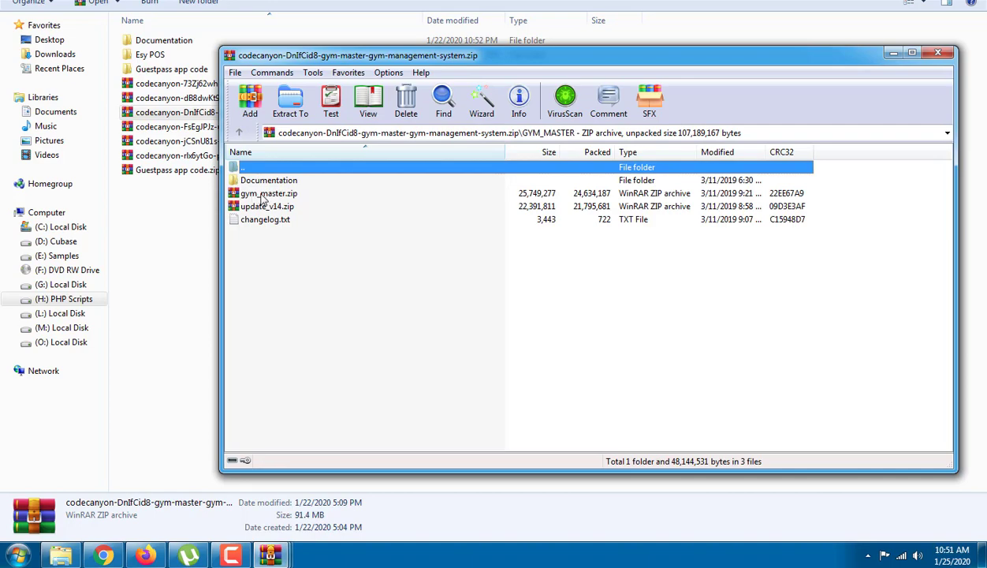
double_click(263, 195)
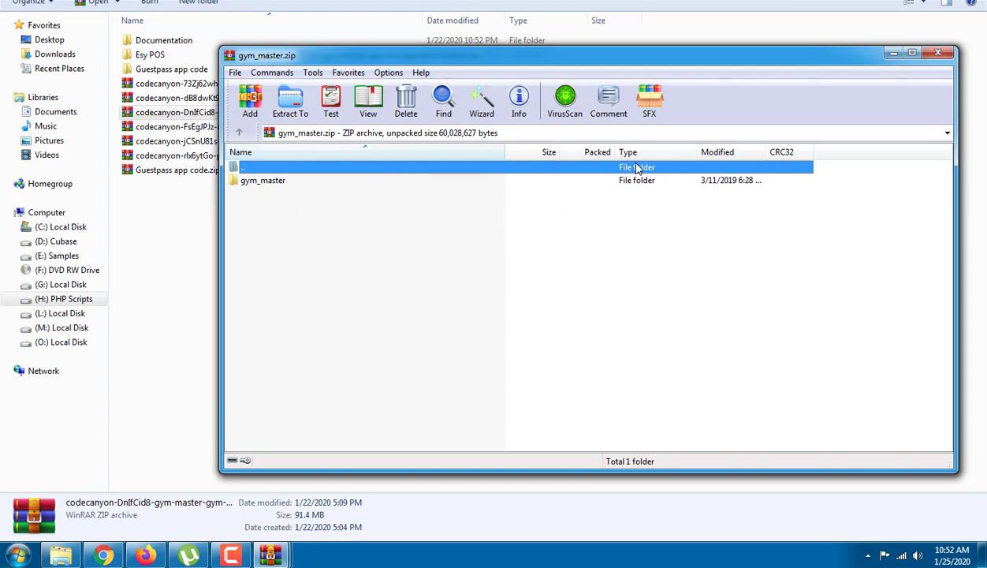
- Copy the gym_master folder into C:\wamp\www and rename it gymmaster
left_click(47, 227)
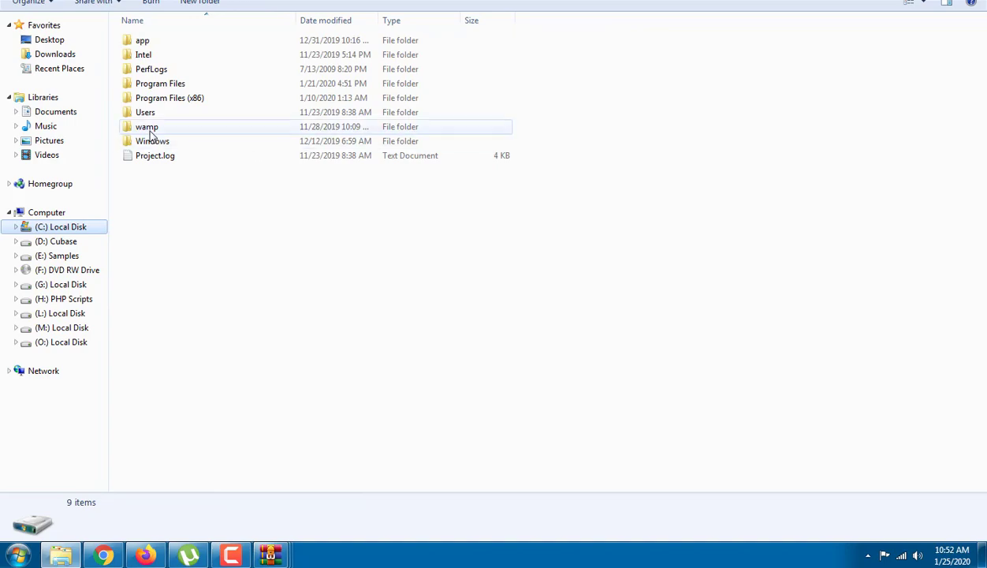
double_click(147, 126)
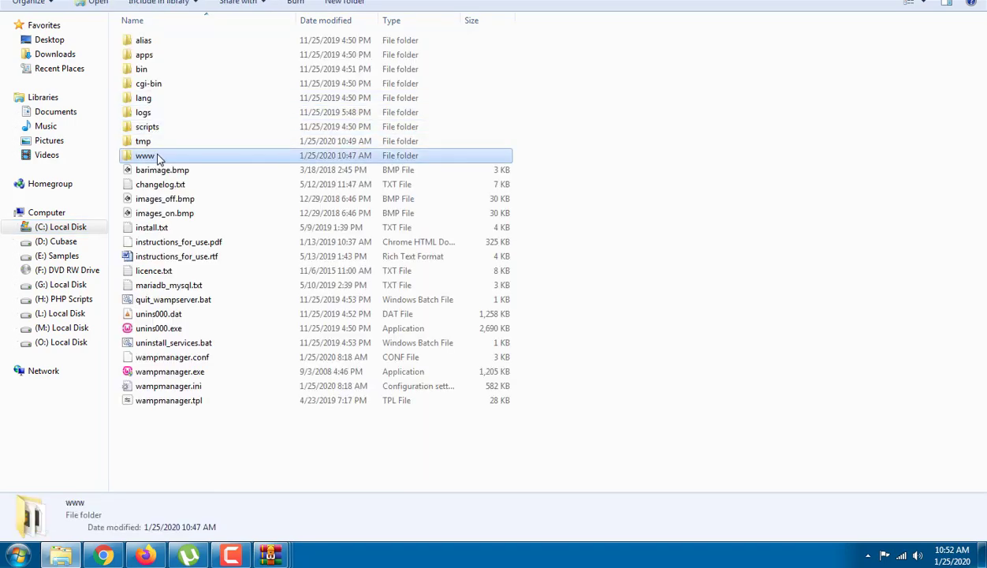
double_click(153, 156)
mouse_move(270, 555)
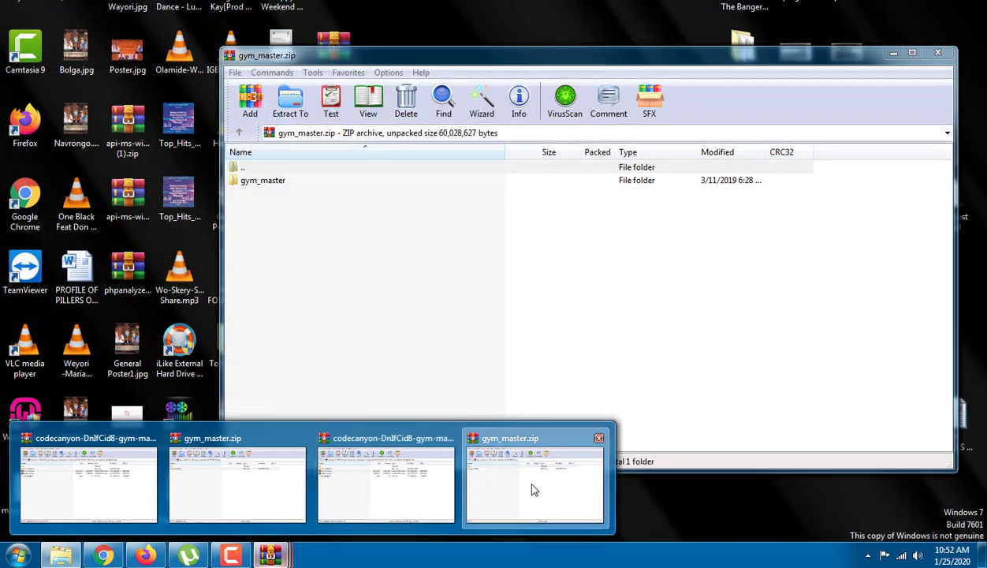
left_click(533, 551)
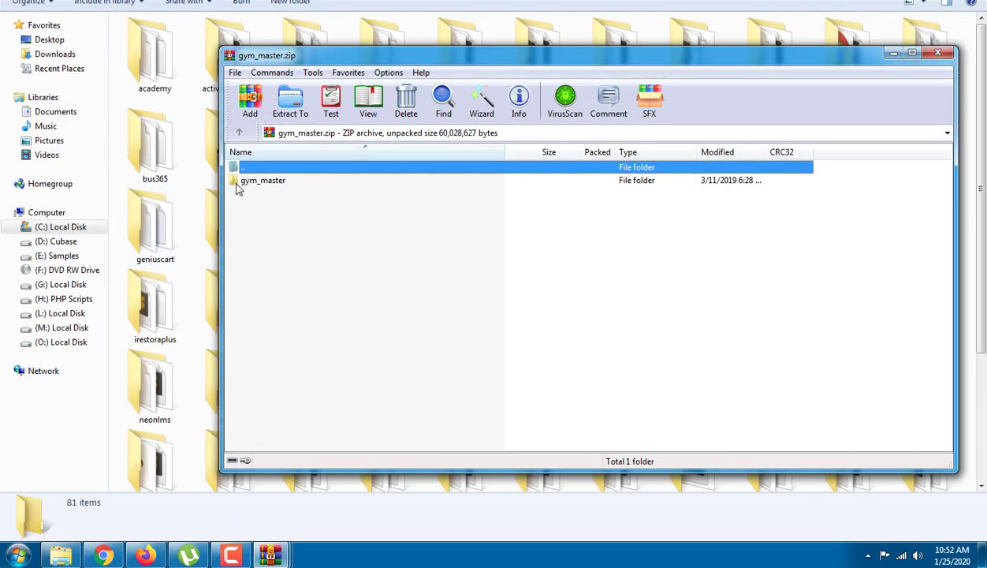
left_click_drag(239, 183, 119, 191)
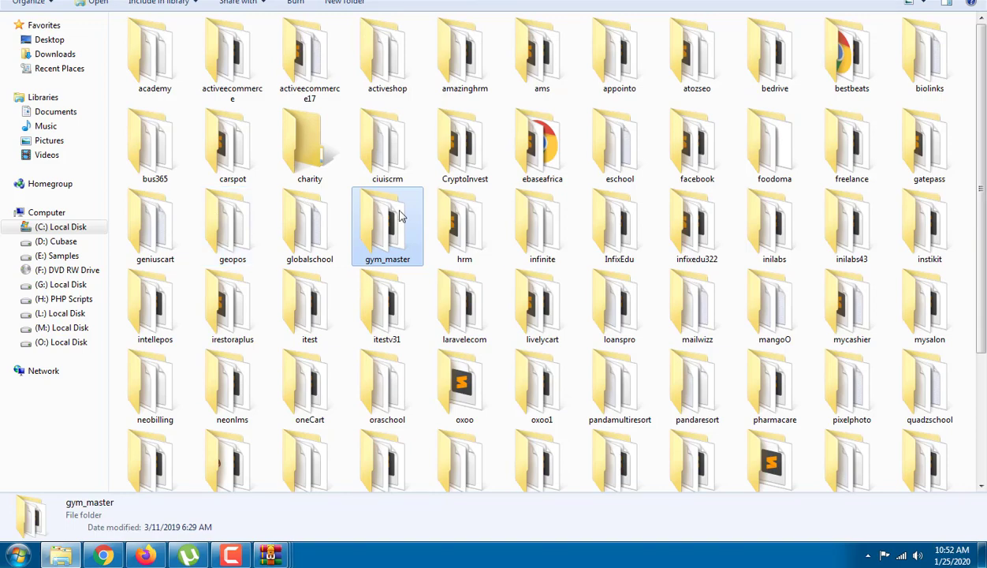
left_click(387, 264)
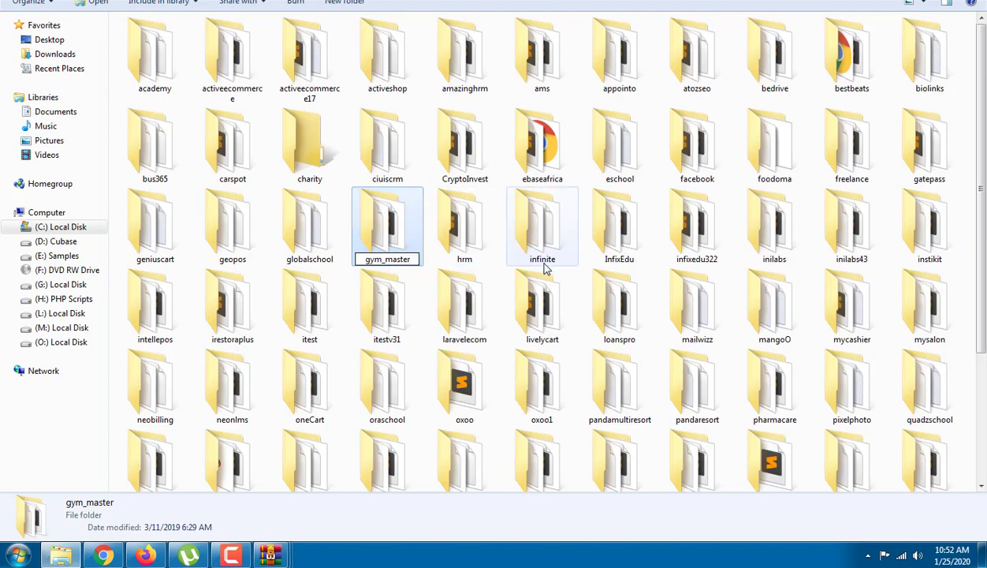
type("gymmaster")
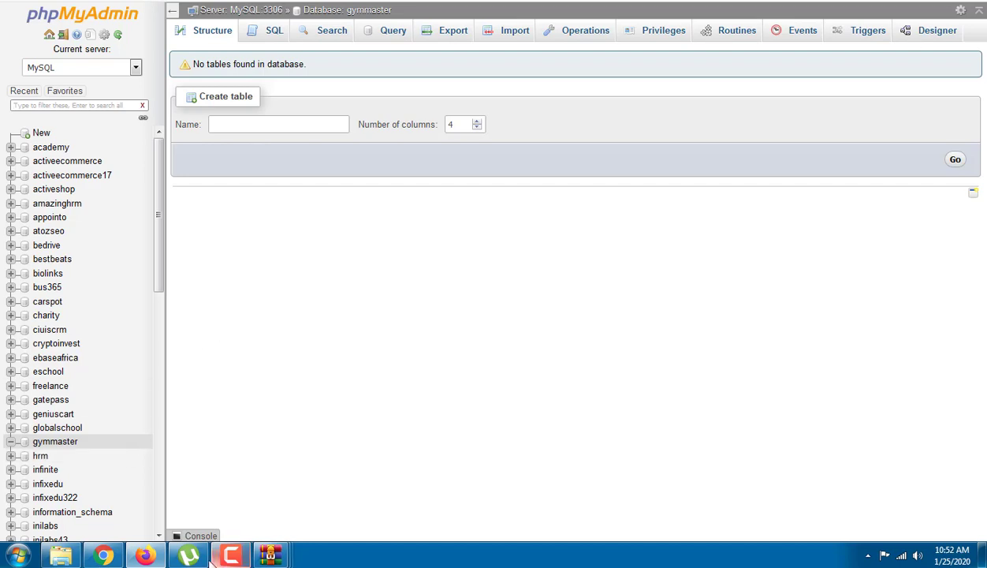
- Open a new browser tab for the localhost/gymmaster installer
key("ctrl+t")
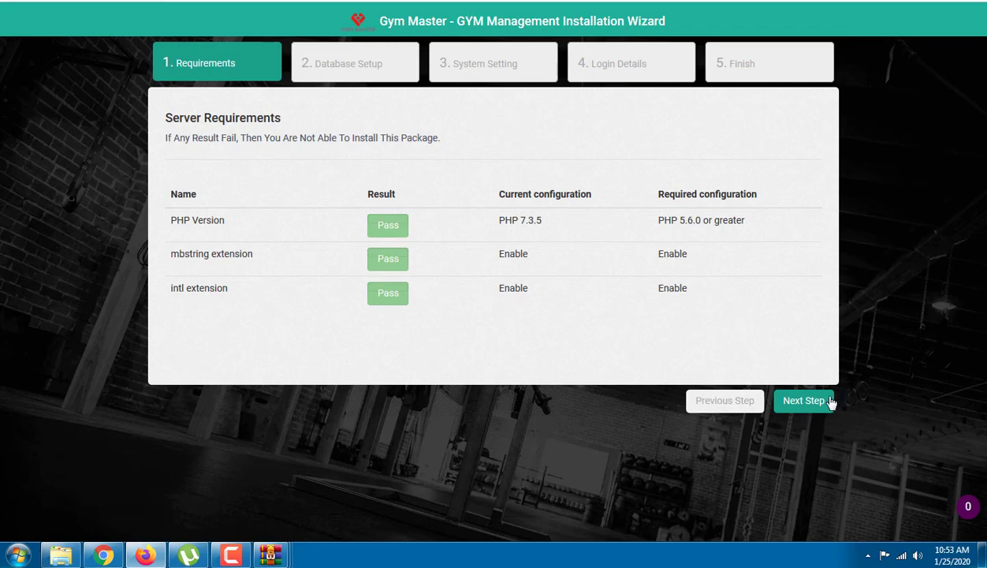
- Advance the Gym Master installer to the Database Setup step
left_click(803, 397)
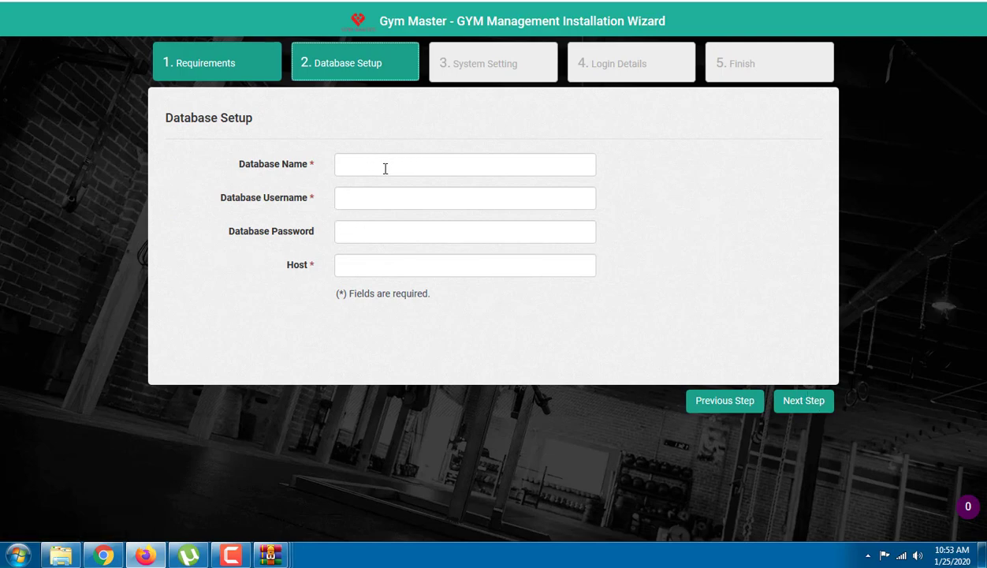
right_click(292, 3)
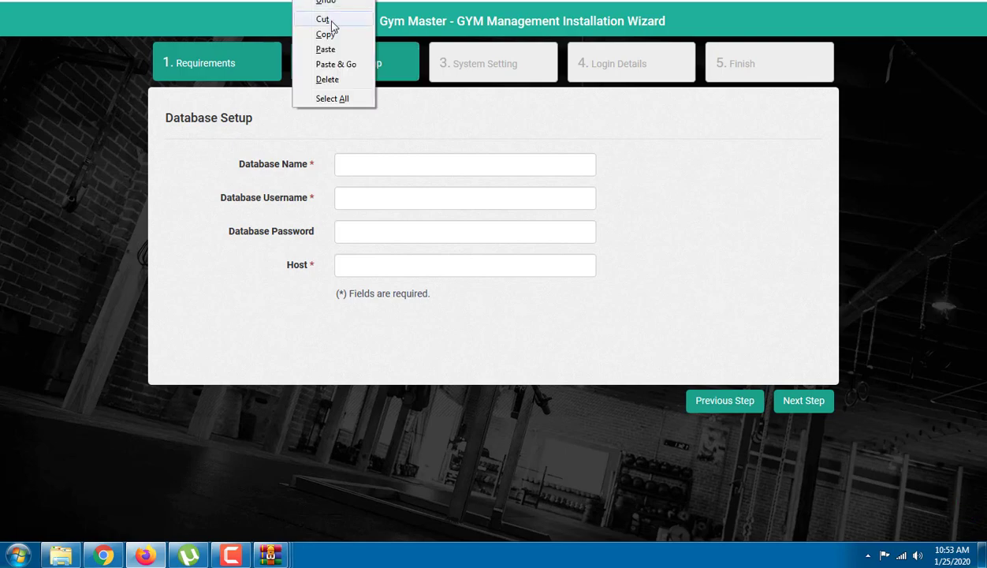
left_click(330, 24)
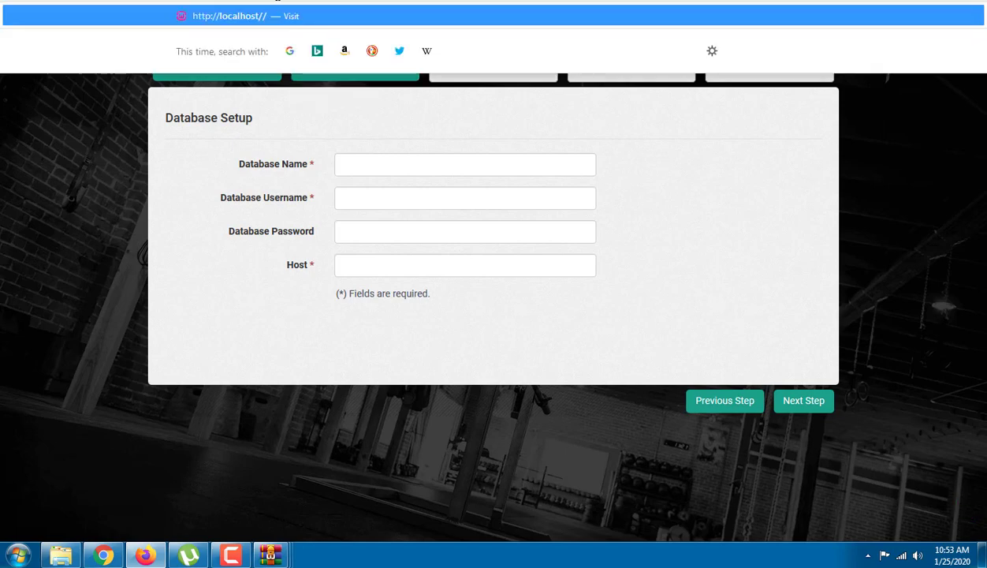
left_click(425, 285)
- Enter database name gymmaster, the saved username and password, and host localhost
left_click(406, 175)
type("gymmaster")
left_click(393, 202)
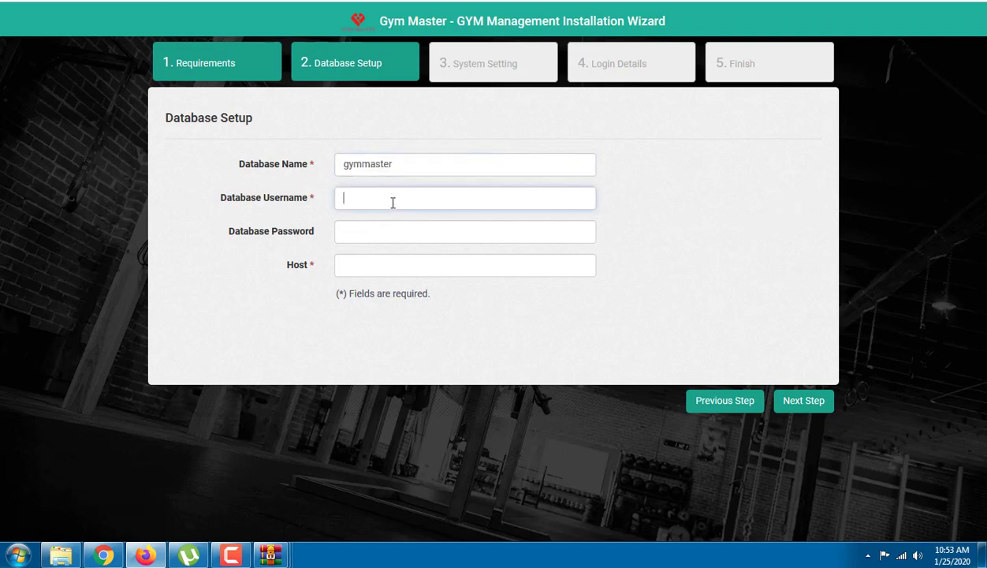
left_click(383, 217)
left_click(377, 235)
left_click(379, 250)
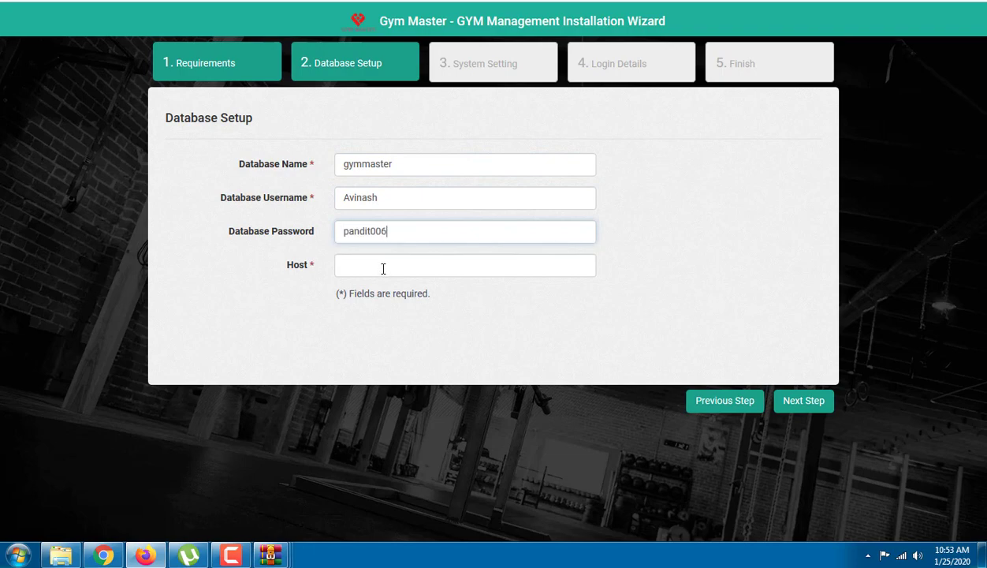
left_click(383, 268)
left_click(368, 281)
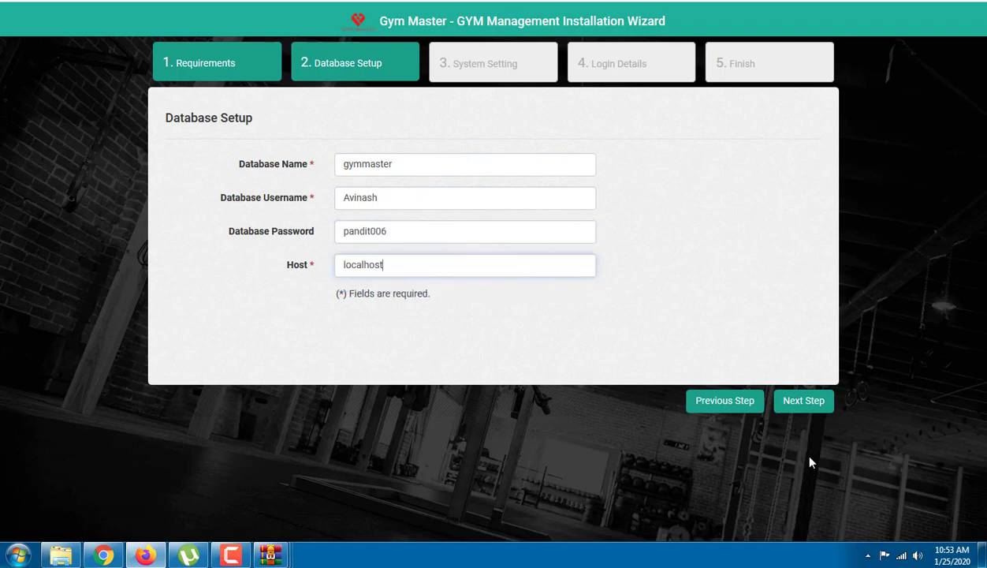
- In System Setting, set the country to Ghana and the currency to Ghana Cedis
left_click(803, 404)
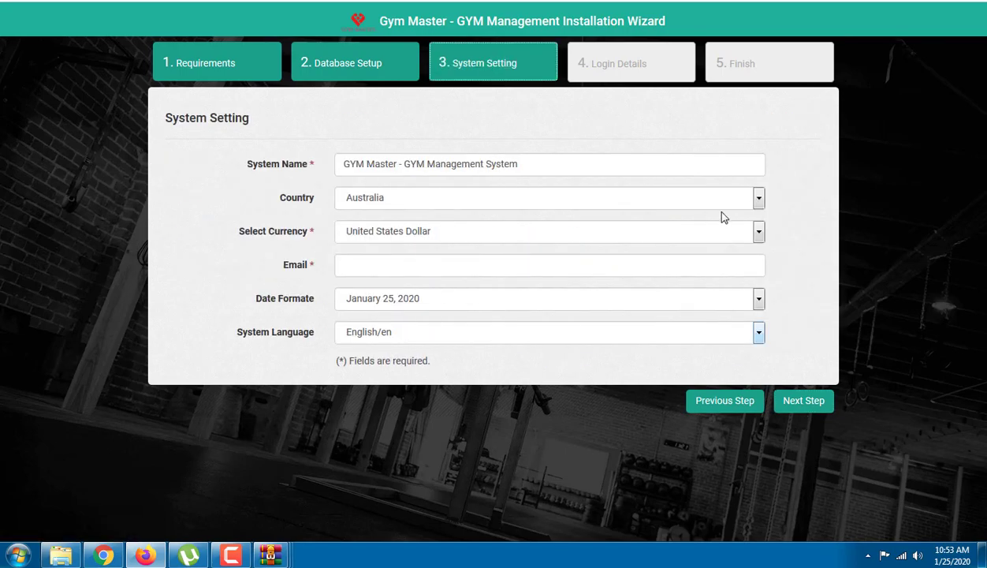
left_click(461, 209)
key("g")
key("g")
key("g")
key("g")
key("g")
key("g")
left_click(375, 512)
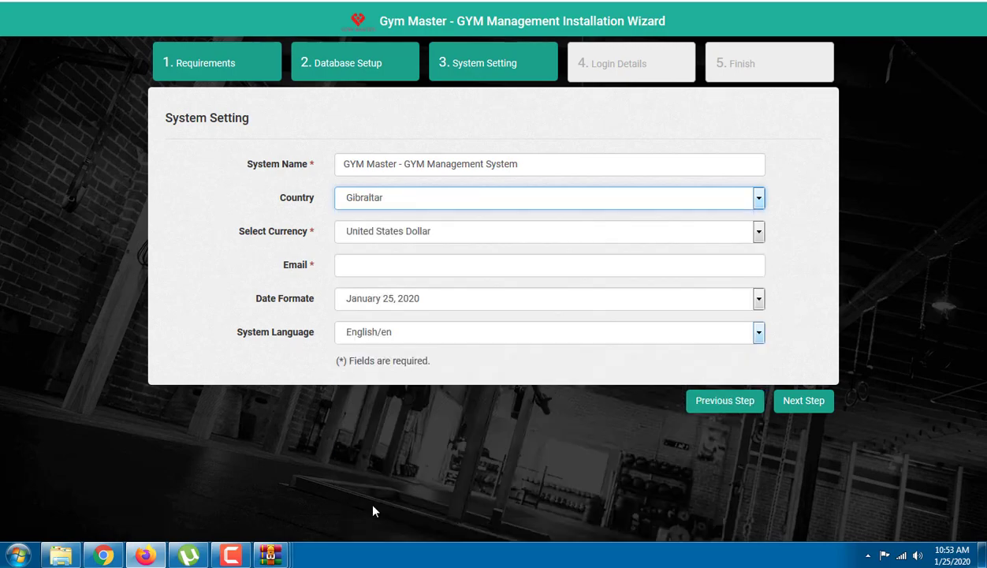
left_click(436, 237)
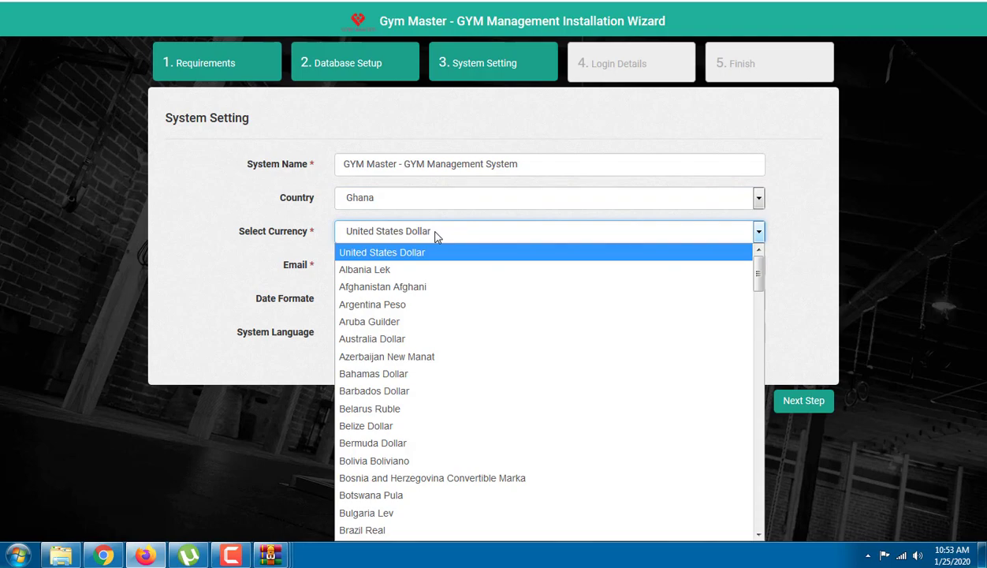
key("g")
key("g")
key("g")
key("g")
key("g")
key("g")
key("g")
key("g")
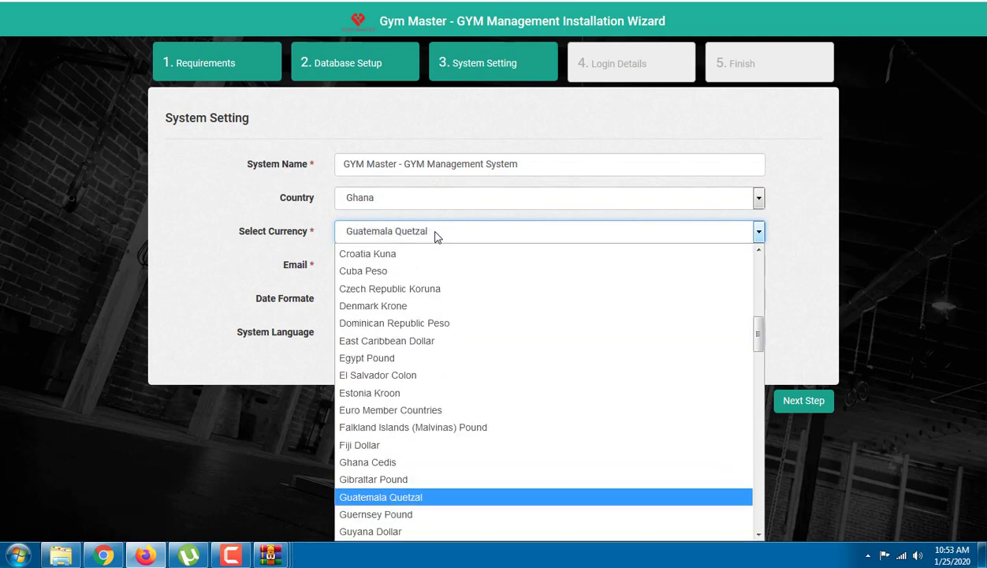
left_click(378, 462)
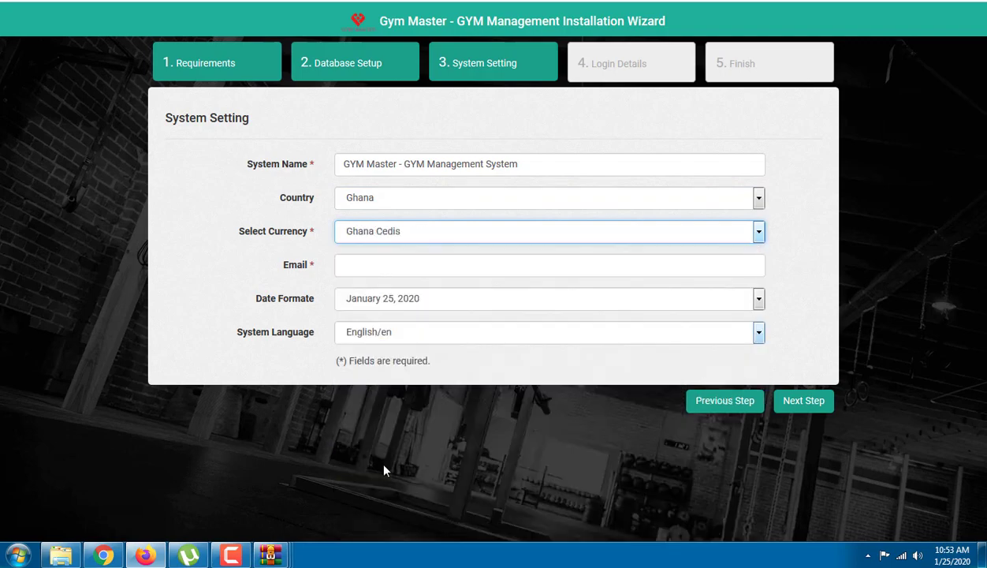
- Fill in the admin email from autocomplete and continue to Login Details
left_click(393, 255)
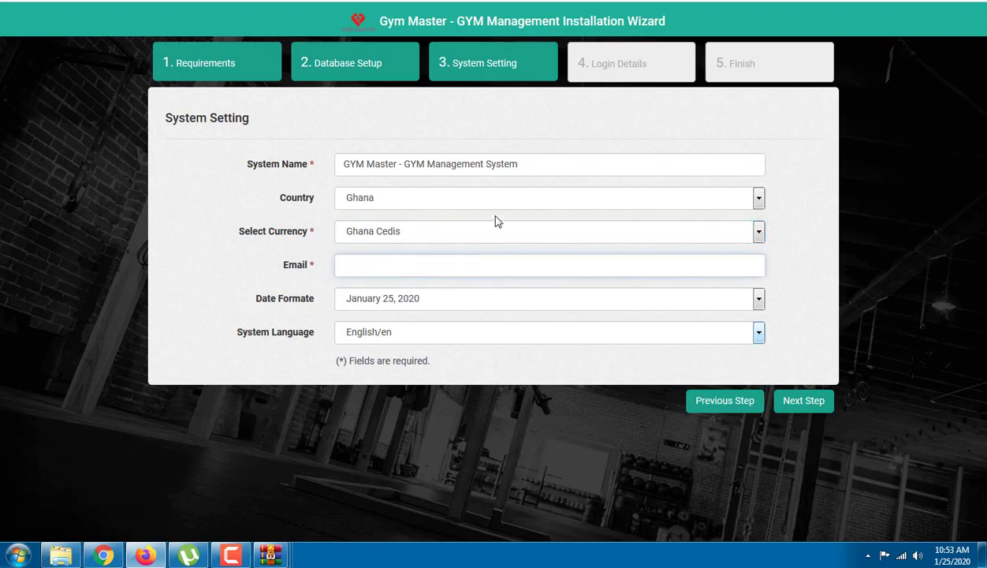
type("avinash")
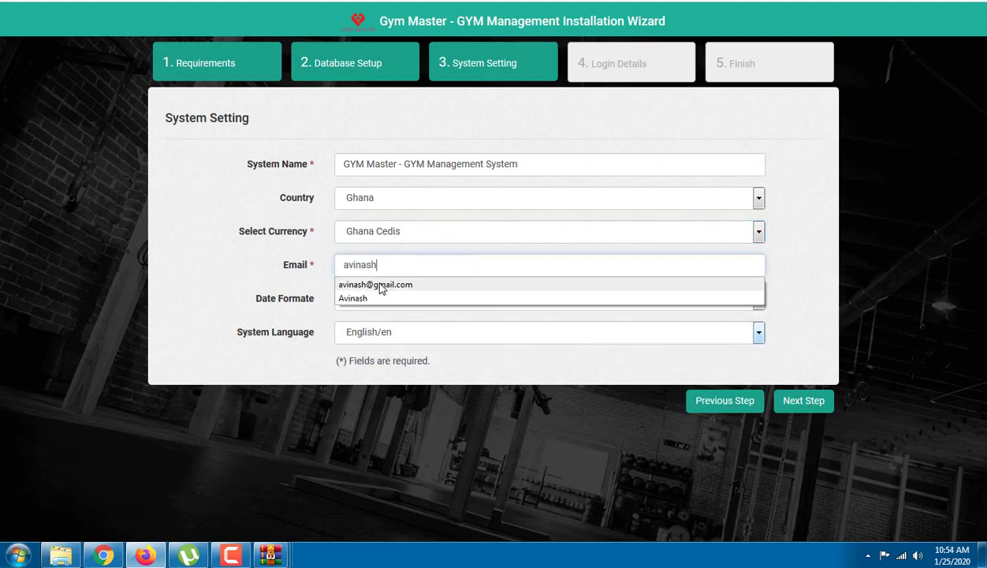
left_click(381, 286)
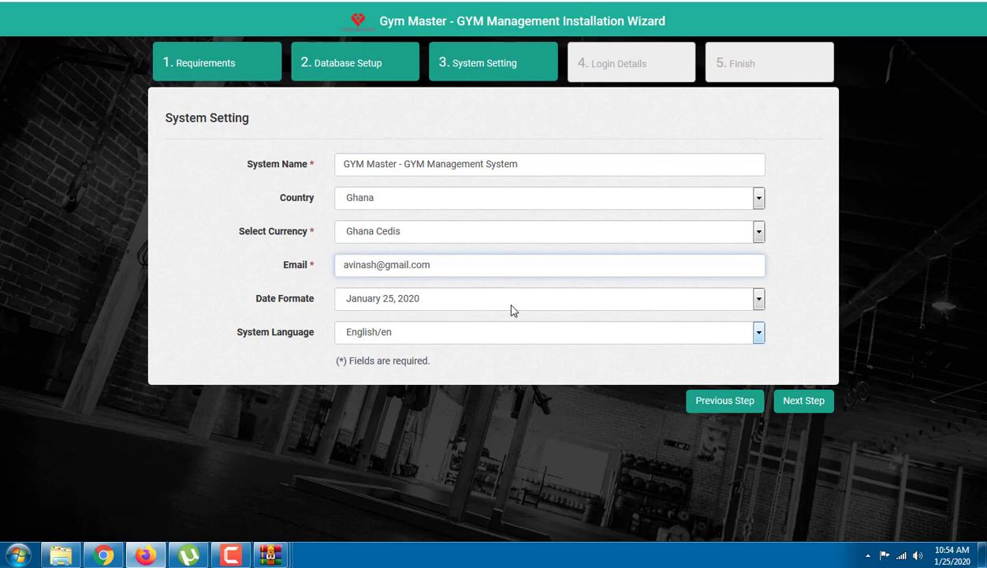
left_click(812, 407)
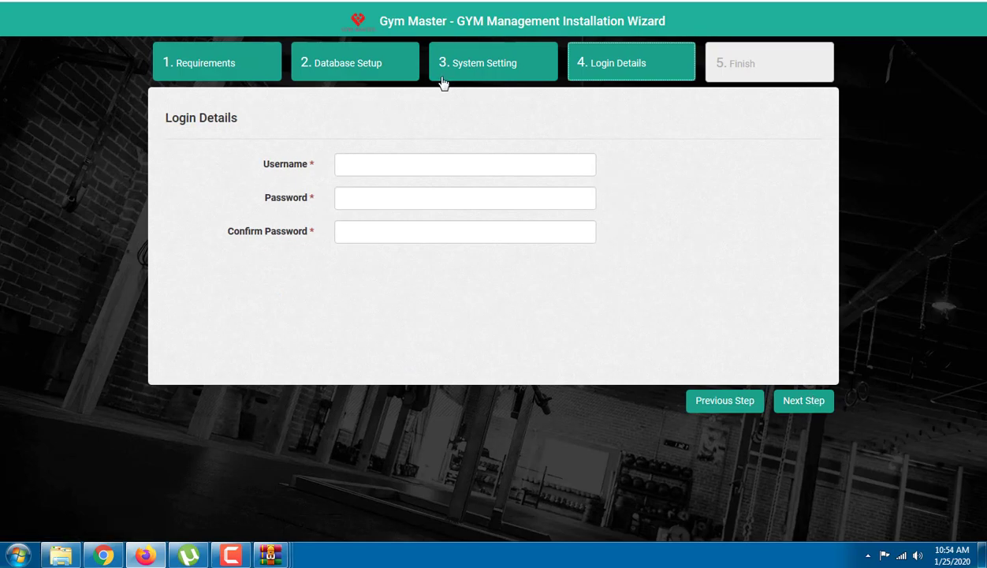
- Fill the admin username, password and confirmation from saved credentials, then reach the Finish step
left_click(395, 164)
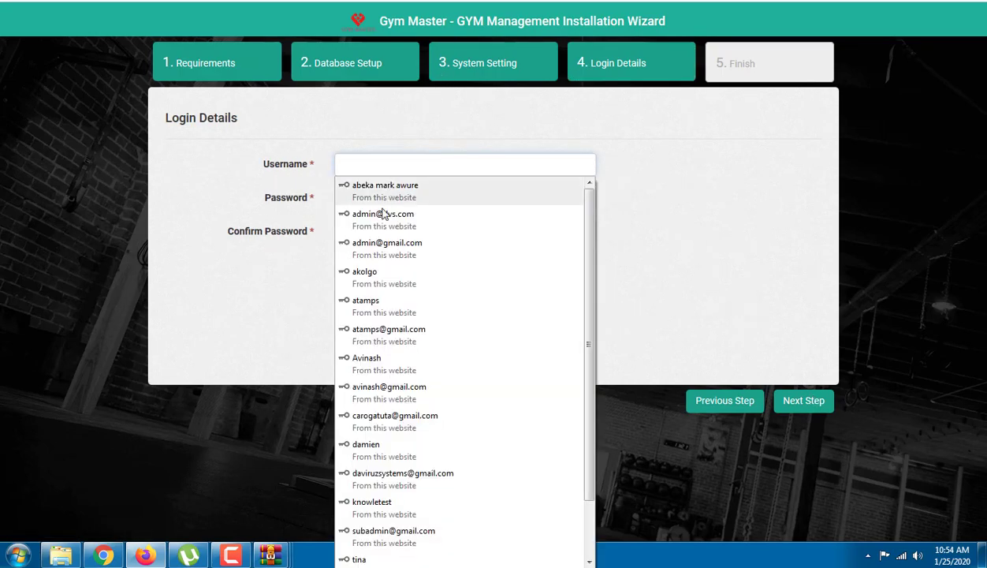
left_click(380, 390)
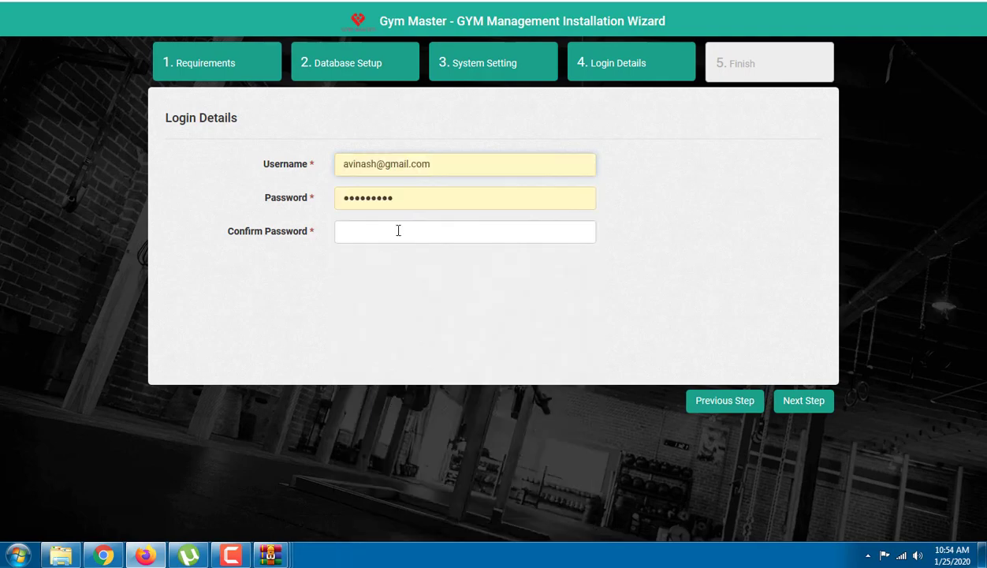
left_click(382, 225)
left_click(388, 459)
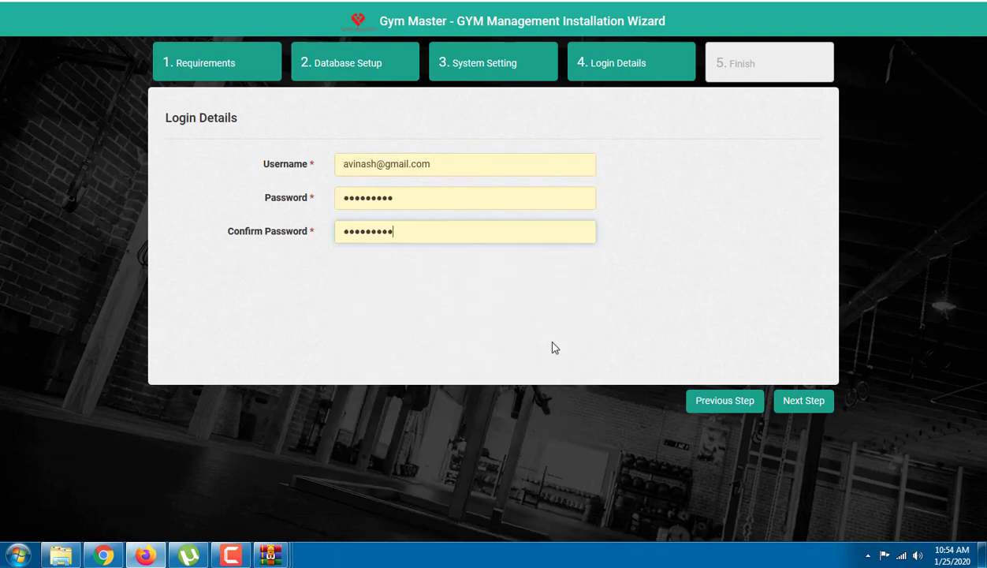
key("ctrl+a")
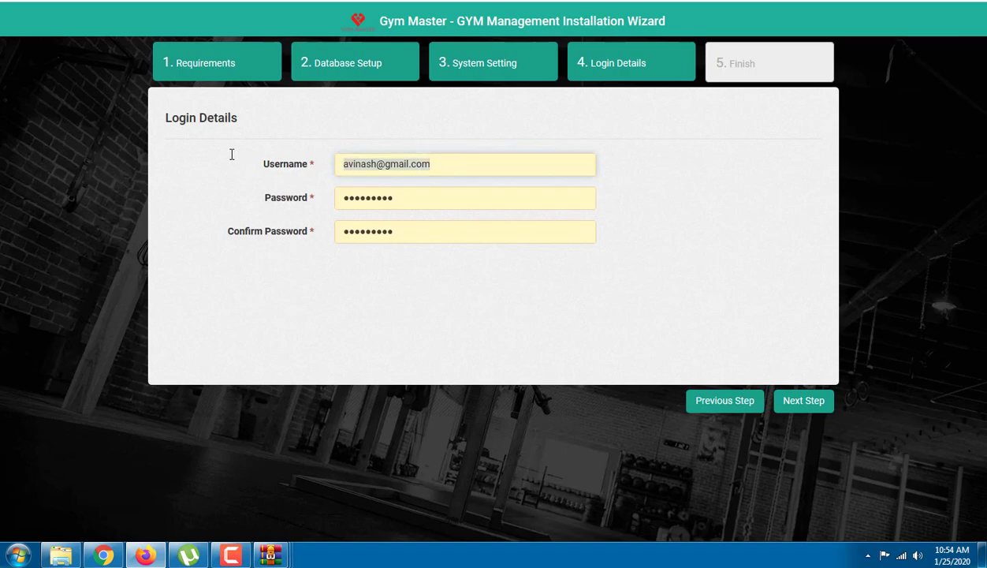
key("BackSpace")
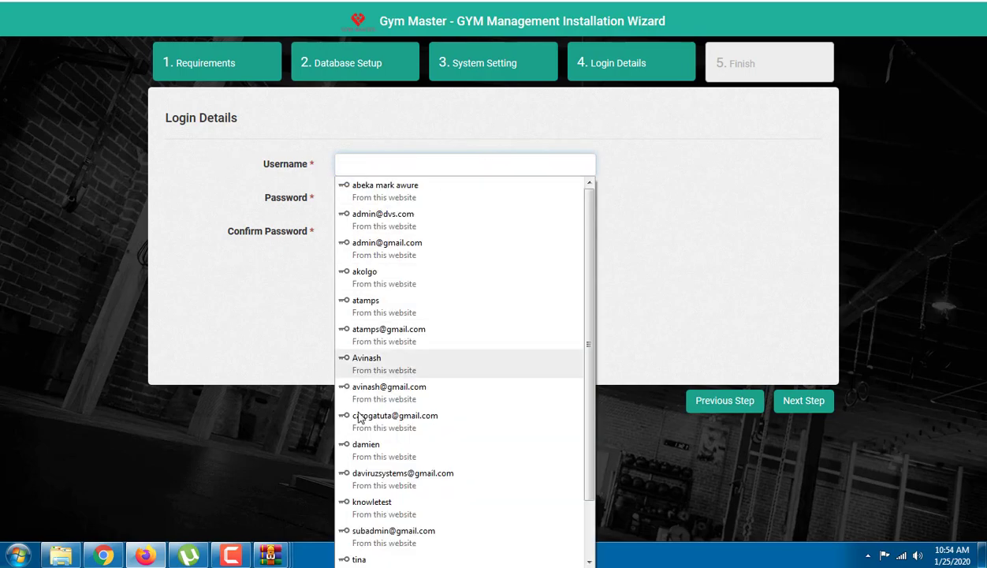
left_click(384, 365)
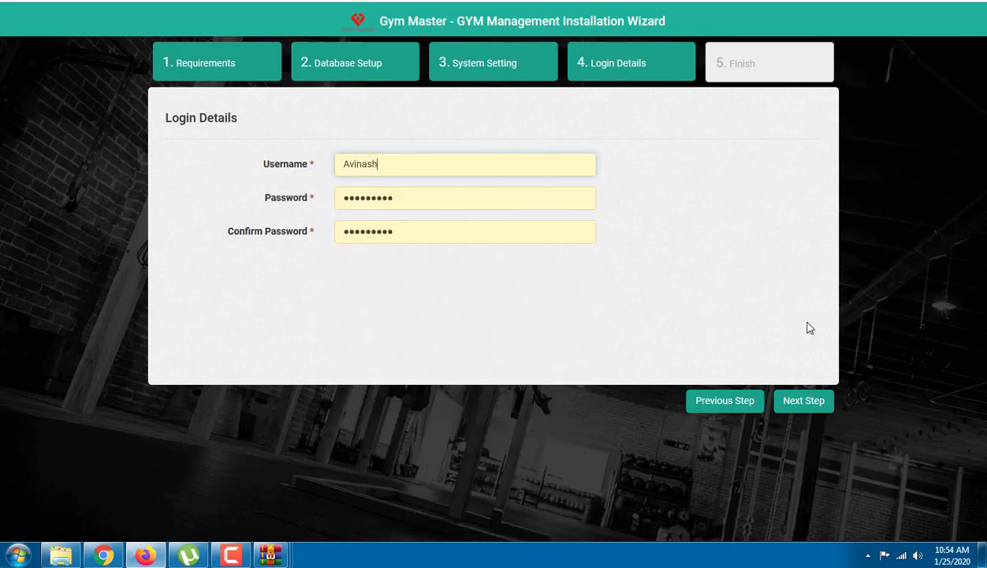
left_click(788, 401)
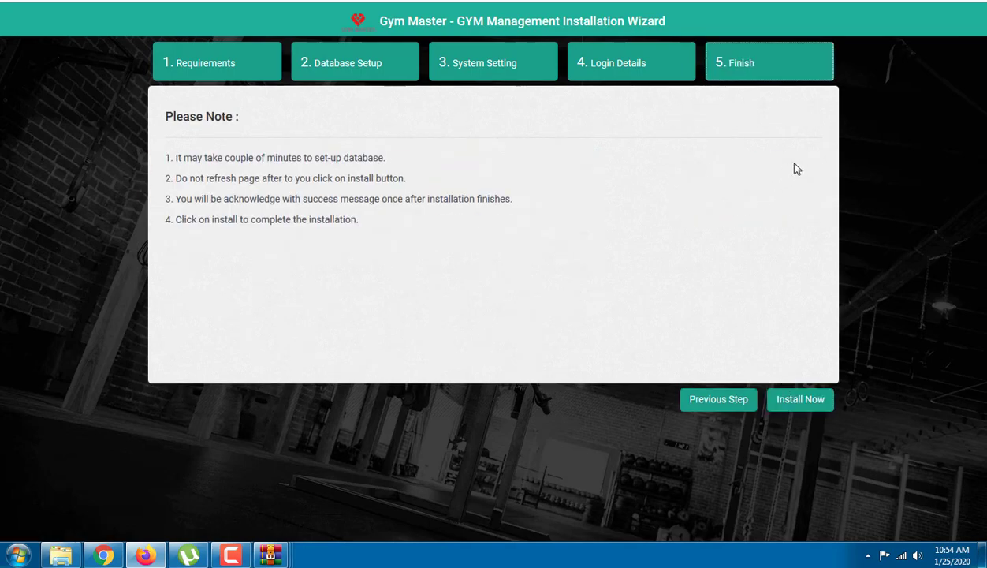
- Install Gym Master and follow the success link to the login page
left_click(808, 405)
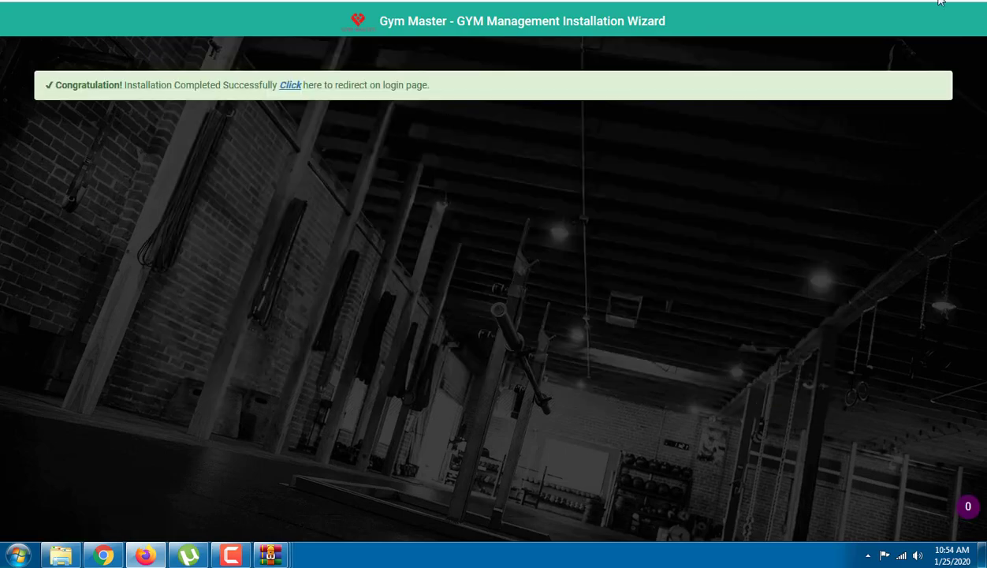
left_click(291, 87)
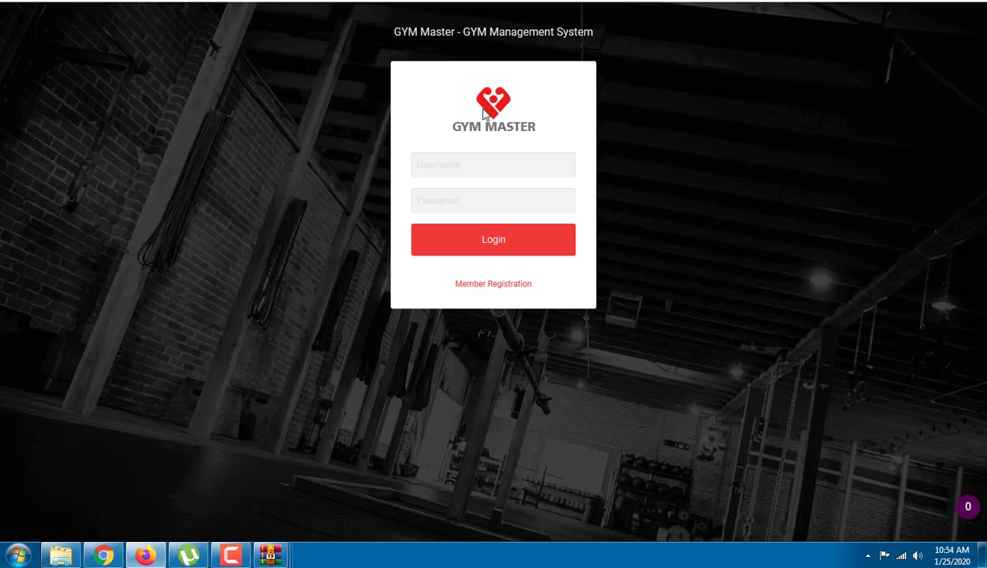
- Log in as admin using the browser's saved credentials
left_click(448, 172)
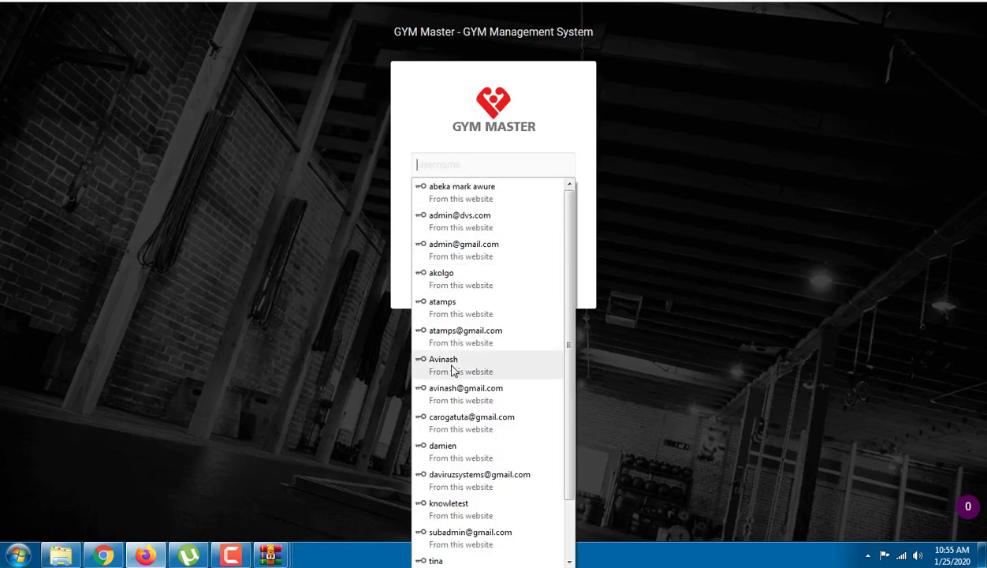
left_click(461, 364)
left_click(480, 236)
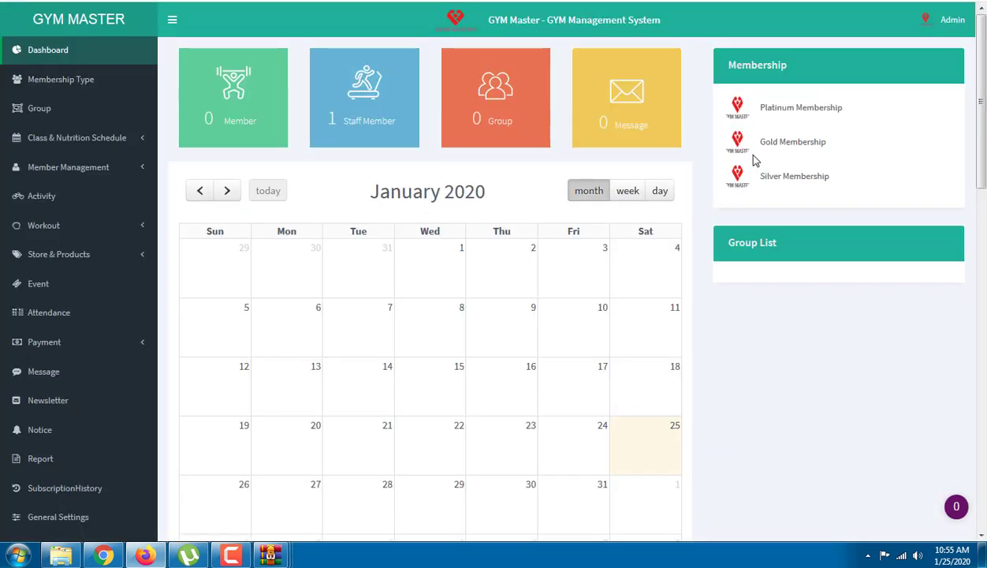
- Open General Settings from the sidebar and select the Gym Name text
left_click_drag(982, 99, 982, 288)
scroll(982, 287, "up", 4)
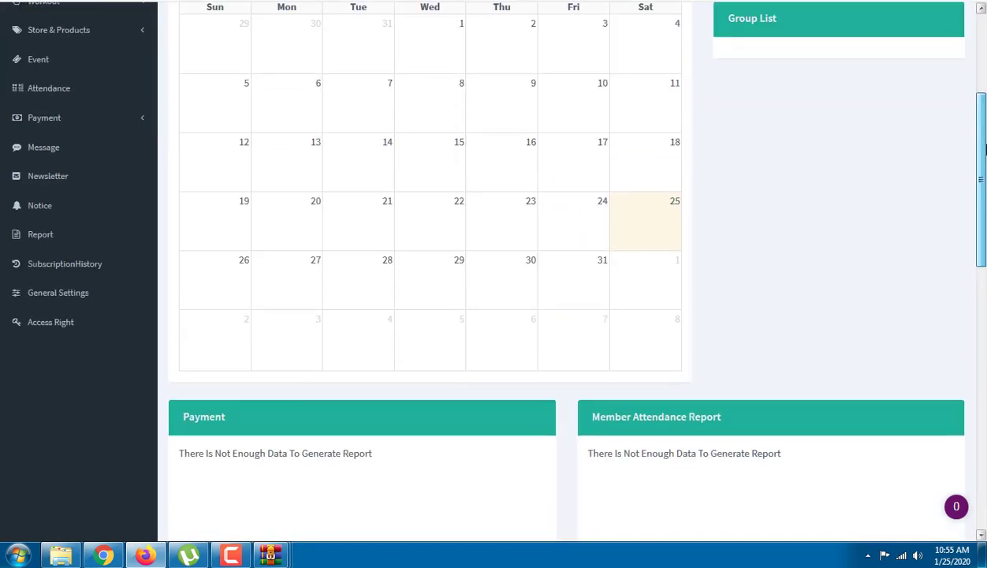
left_click(155, 303)
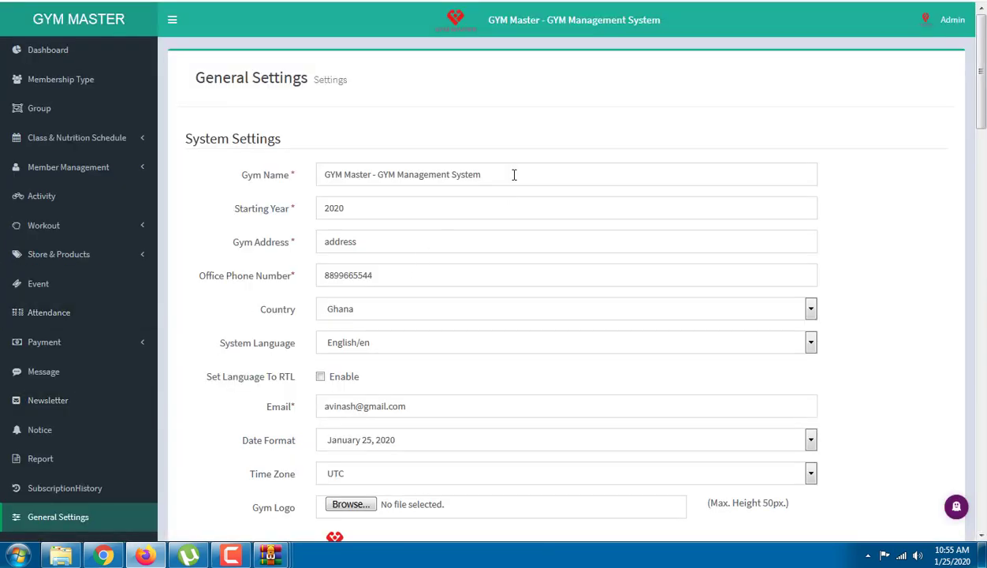
left_click_drag(505, 174, 319, 172)
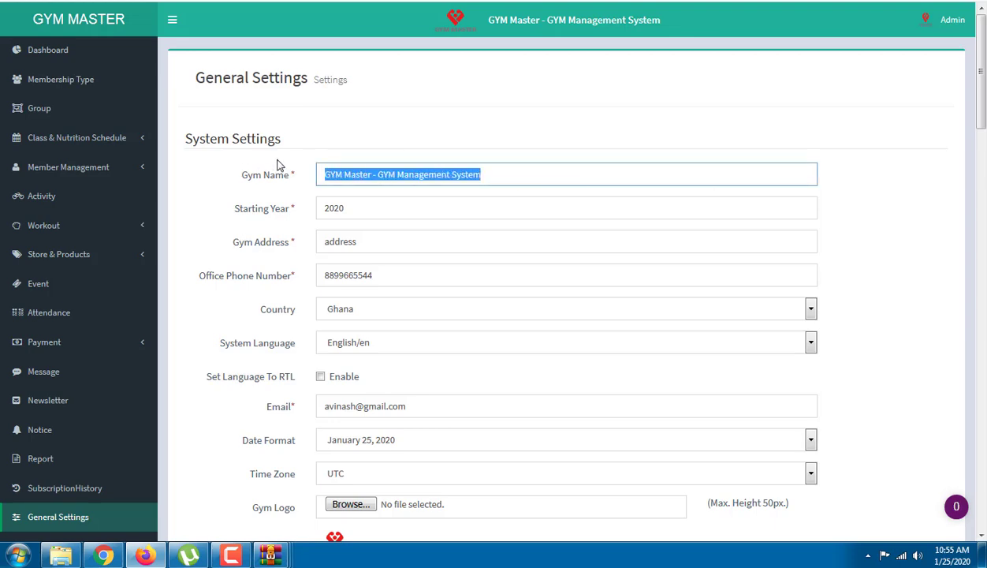